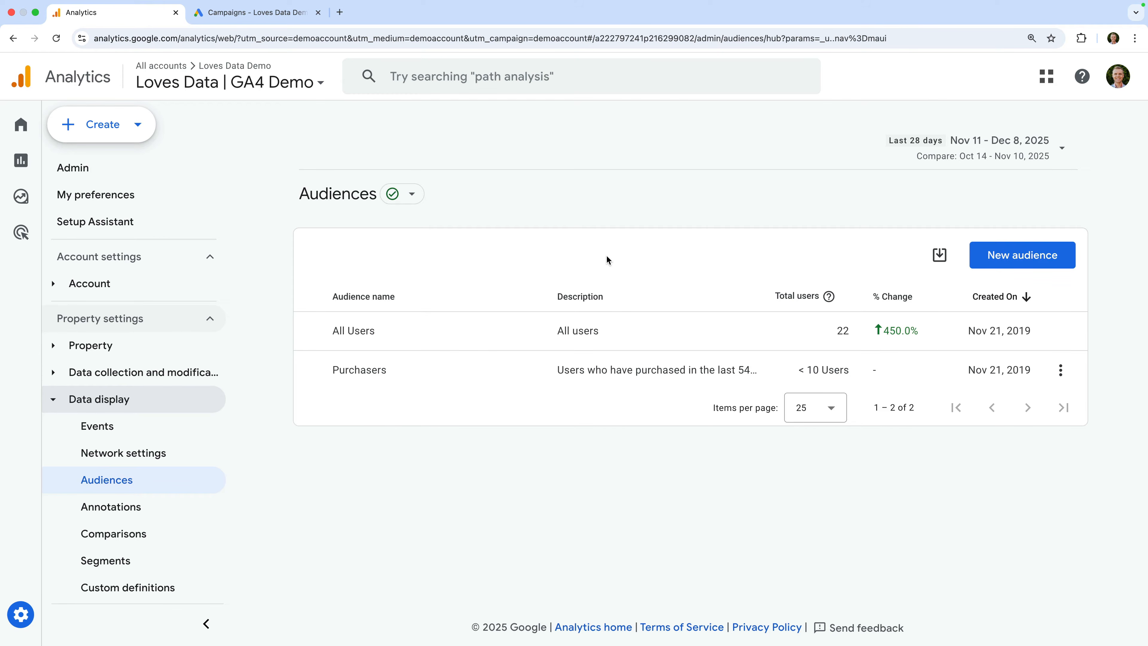
- Start a new audience and review the General and Generate Leads suggested audiences
click(1011, 253)
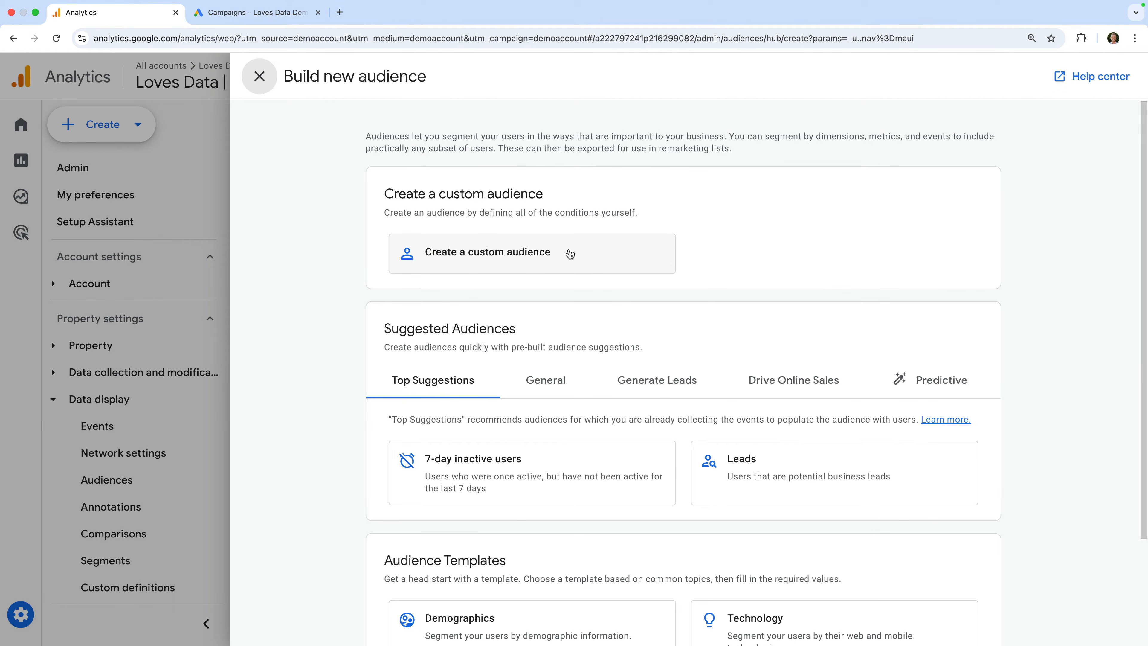
scroll(570, 254, down, 3)
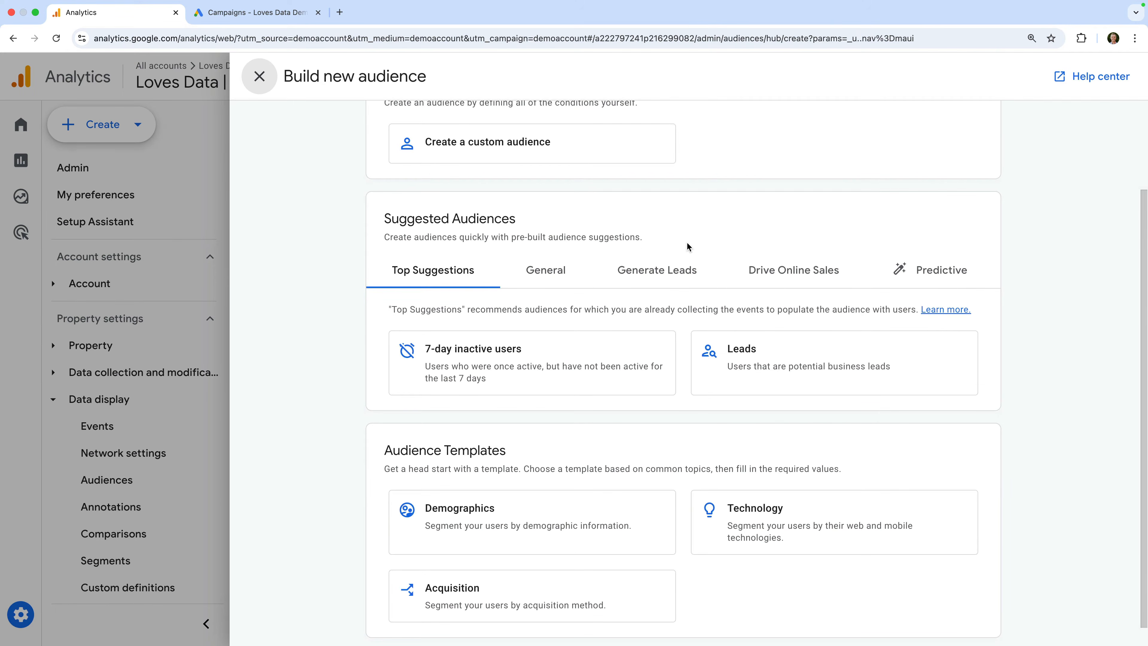
click(568, 272)
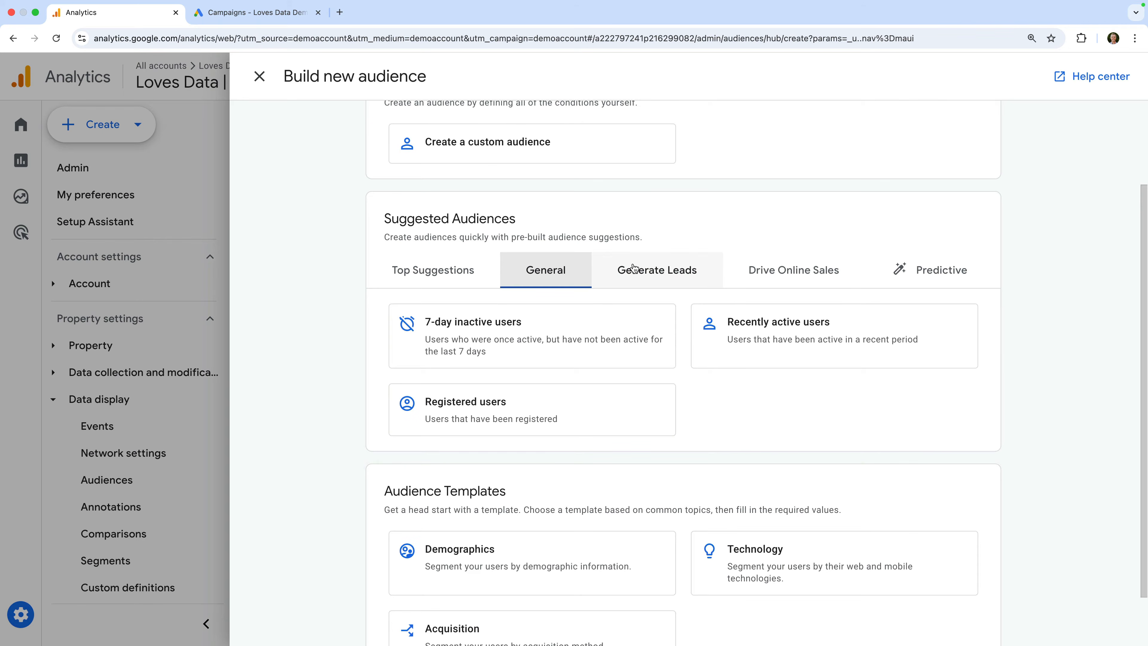
click(696, 273)
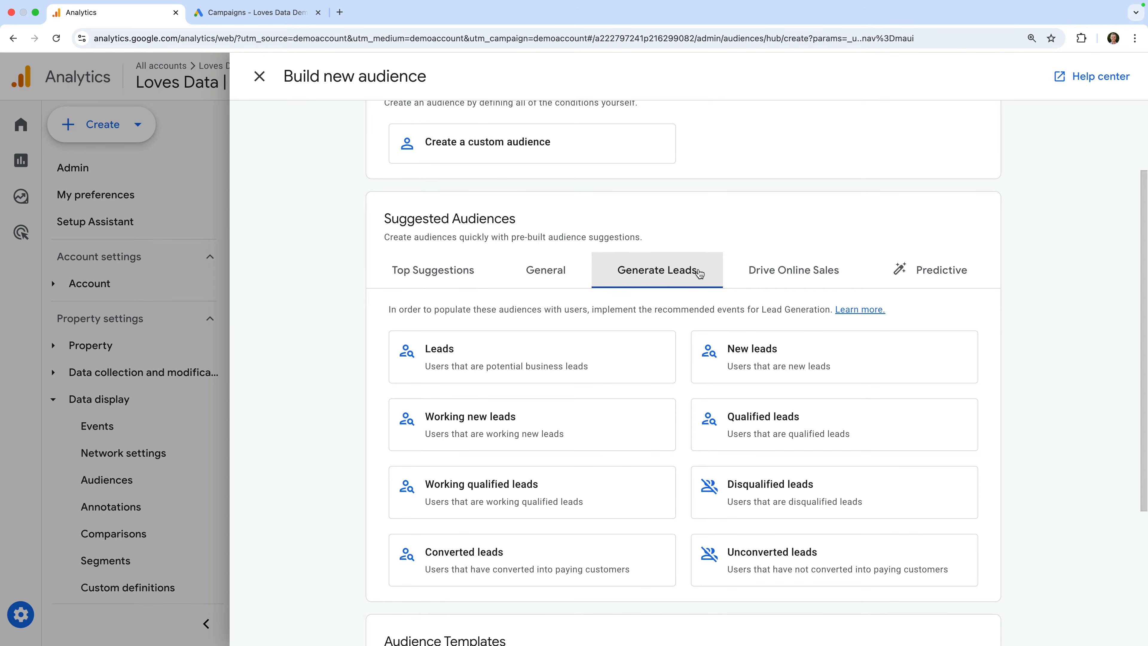
scroll(698, 272, up, 3)
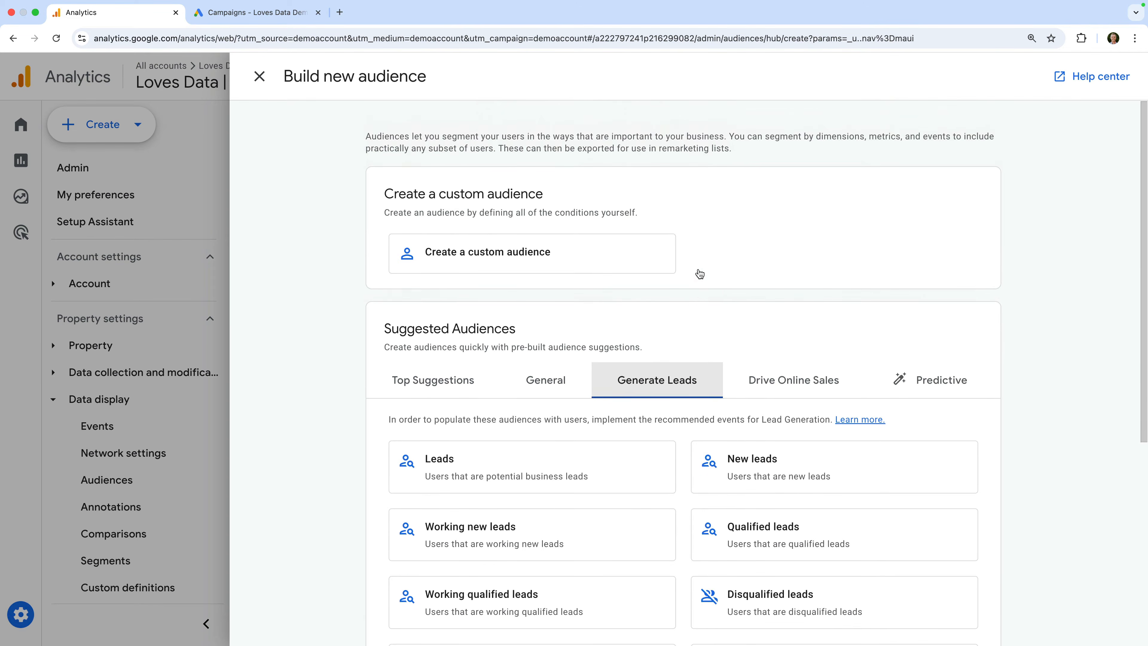
- Create a custom audience and name it "Viewed Services Page | No Conversion"
click(587, 255)
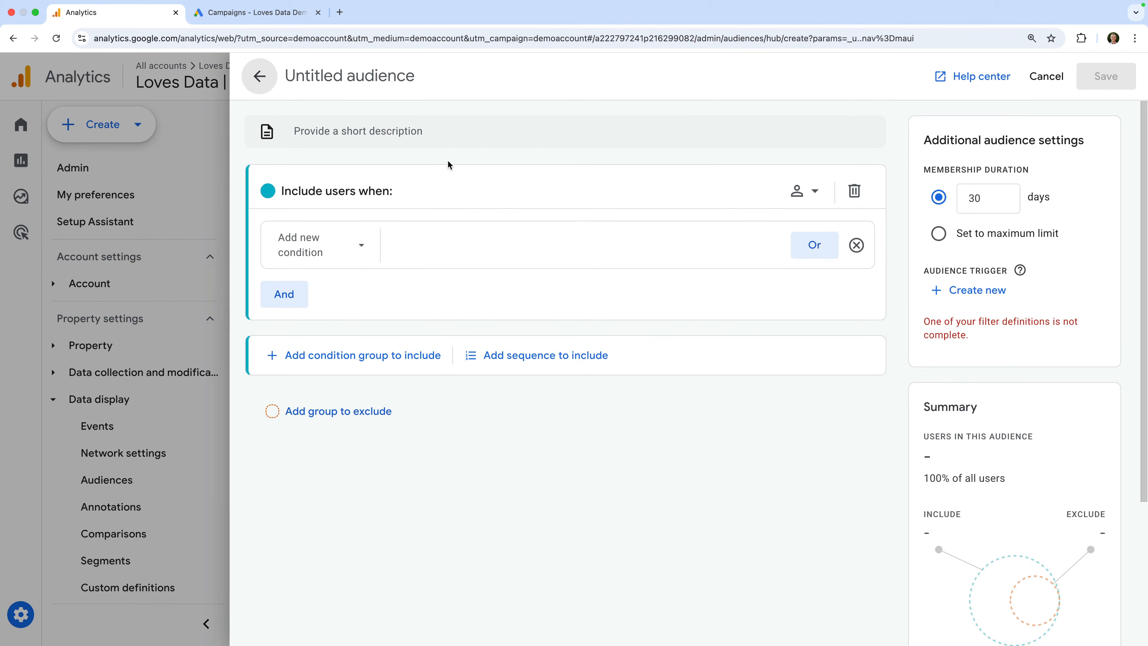
click(362, 82)
text(View)
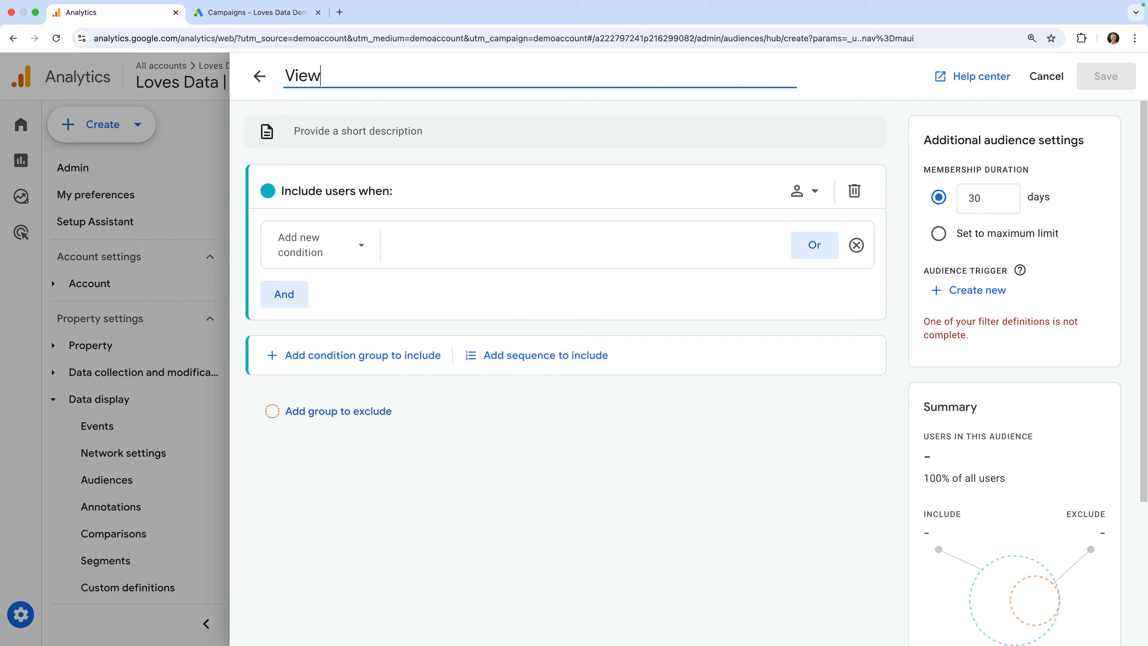
text(ed Services )
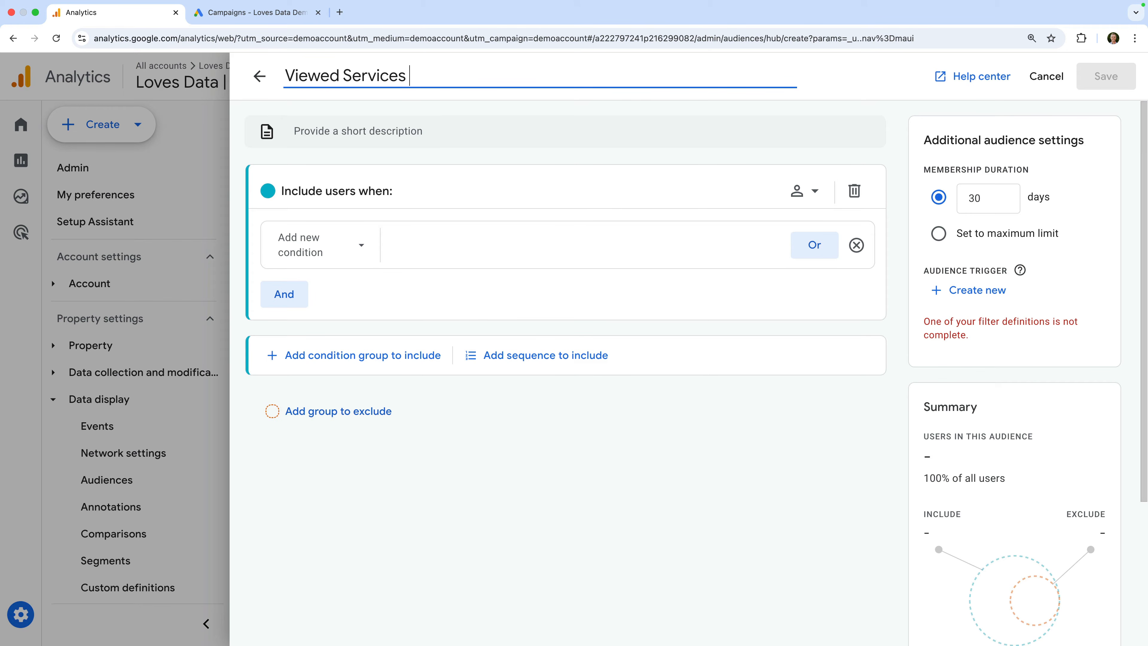
text(Page | No Conversion)
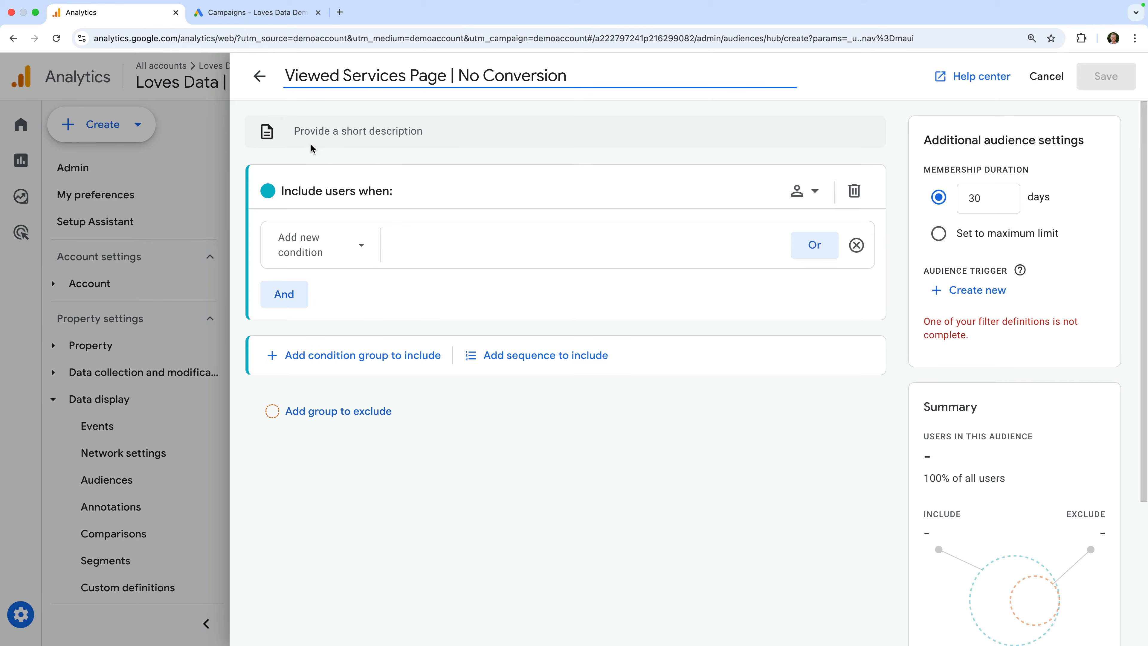
- Add the Page path and screen class dimension as the condition for including users
click(331, 246)
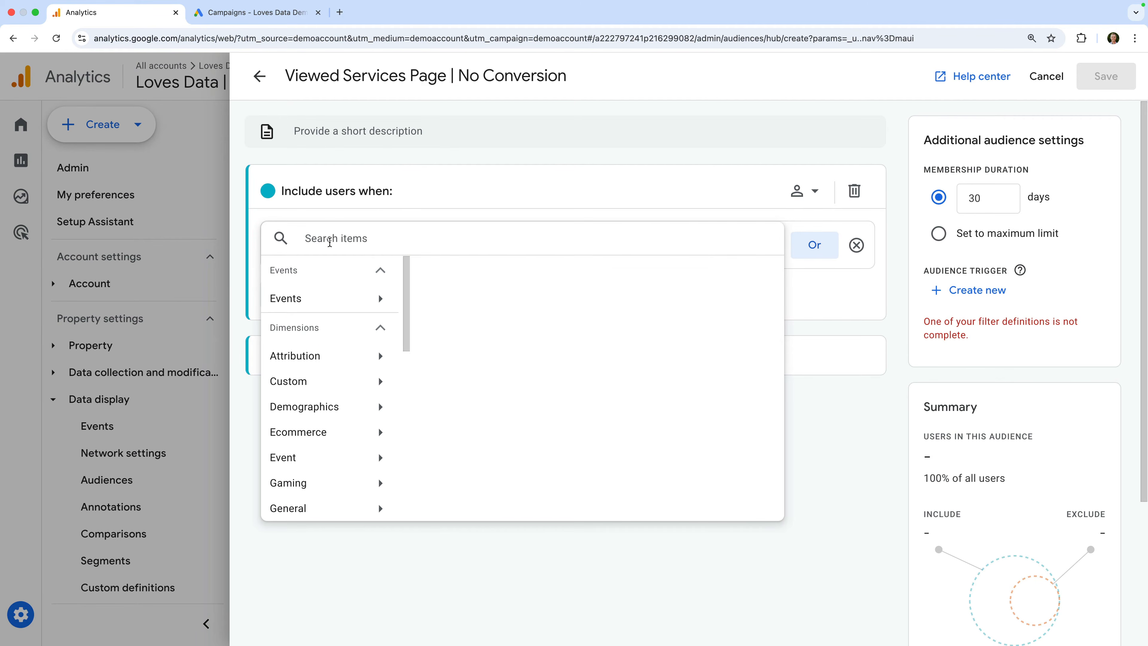
text(page path)
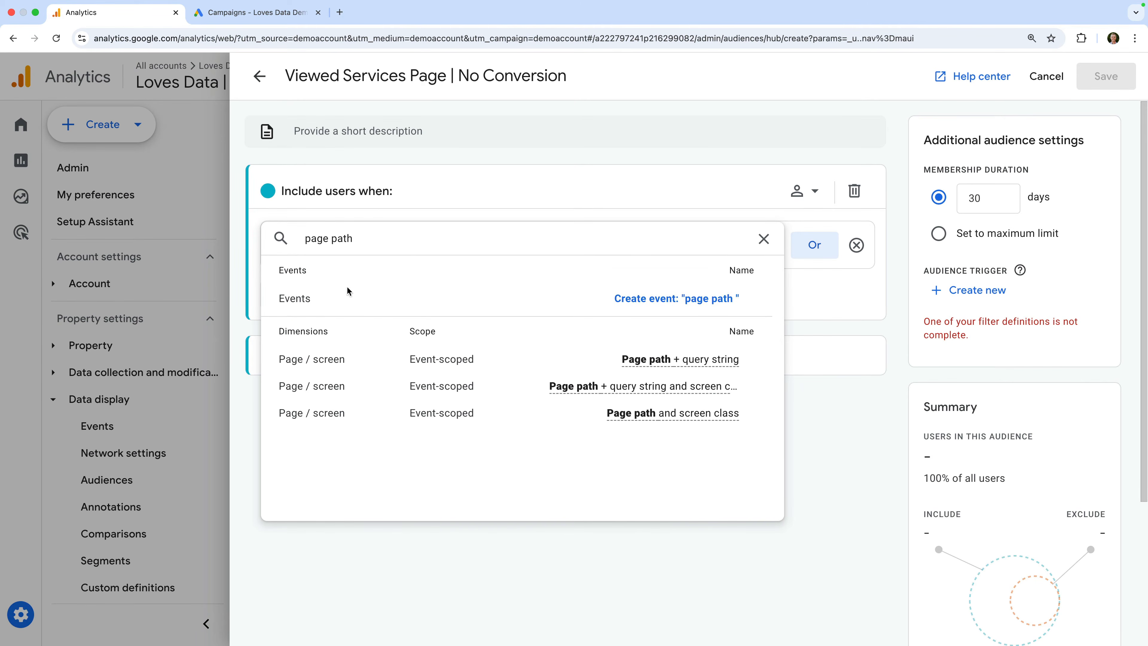
click(567, 414)
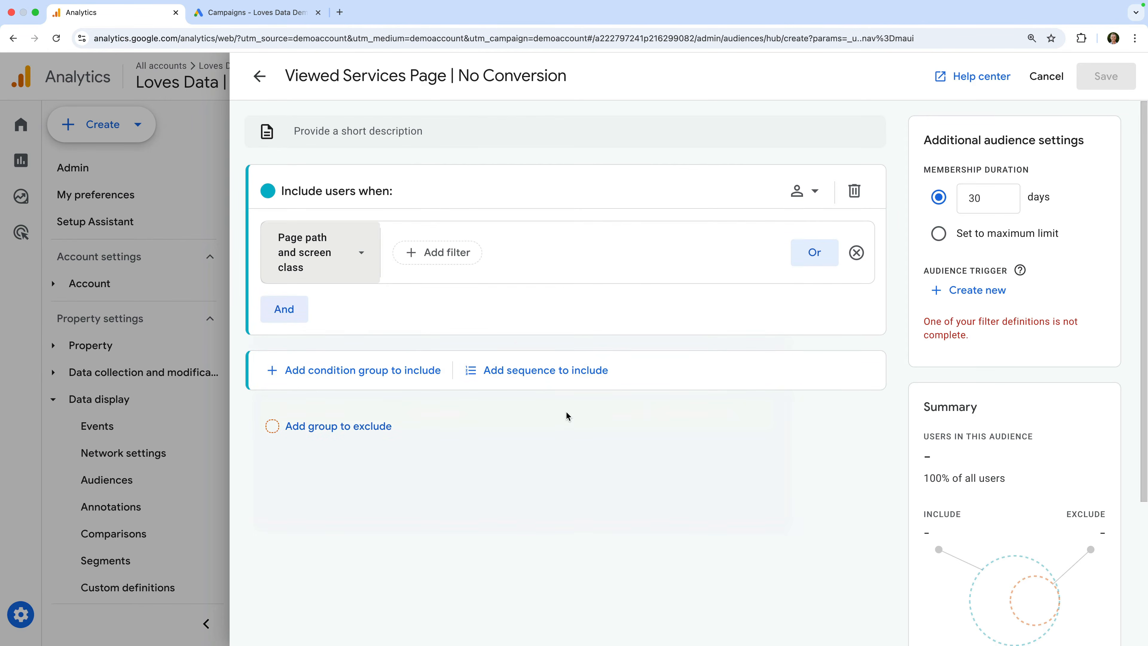
- Filter the page path condition to begin with /services/ and apply it
click(455, 256)
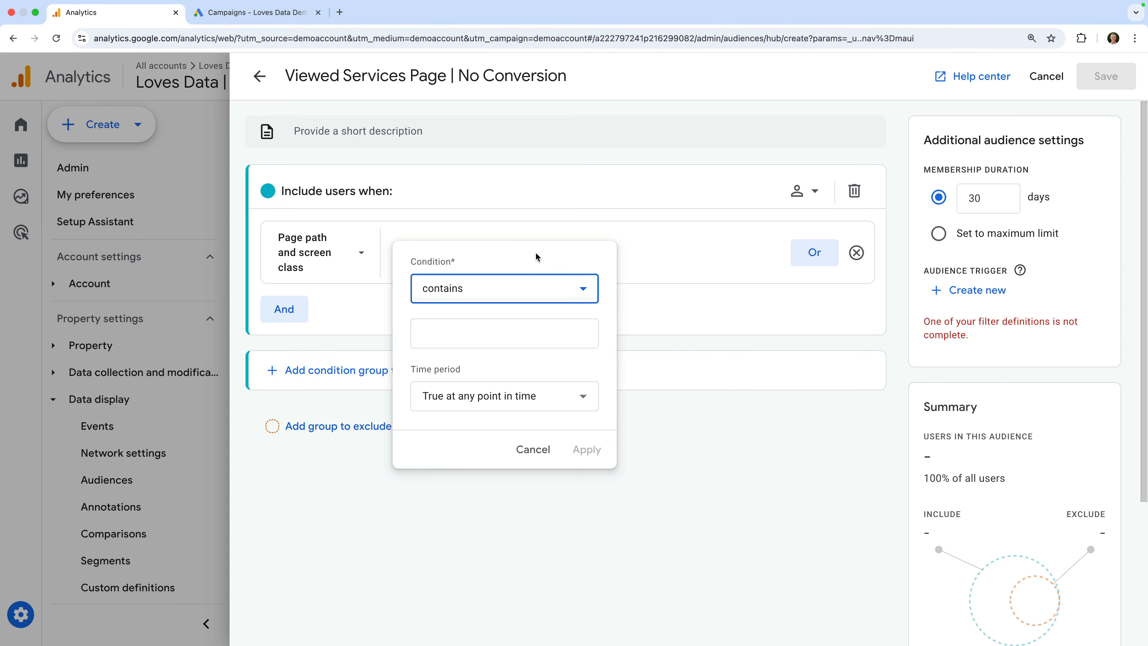
click(583, 285)
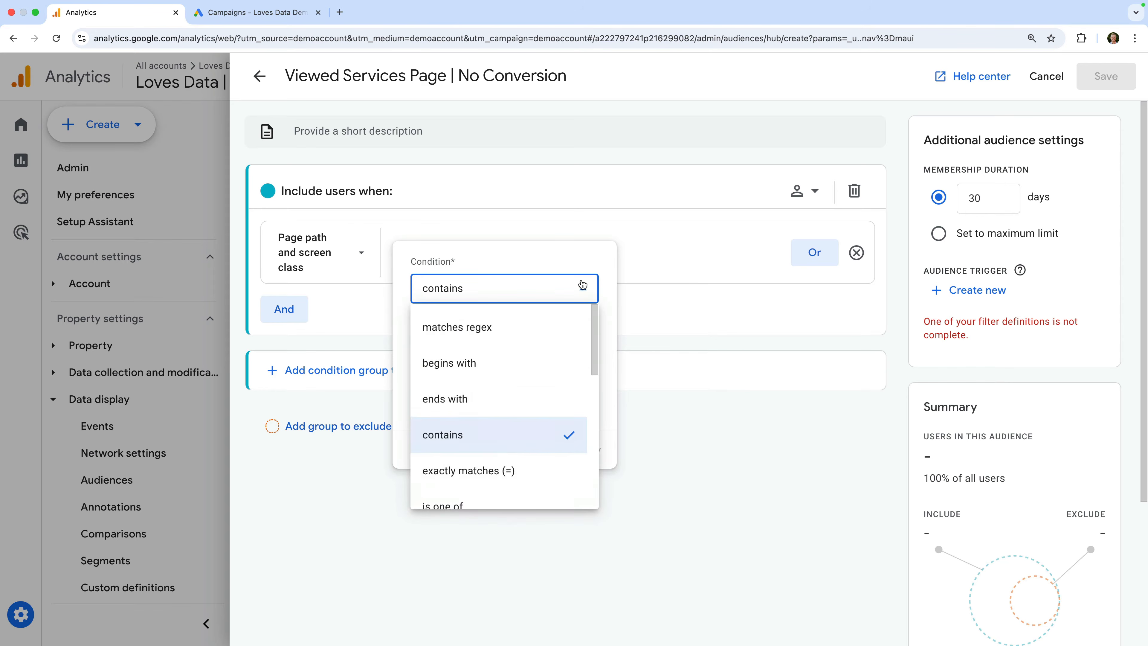
click(520, 363)
click(495, 339)
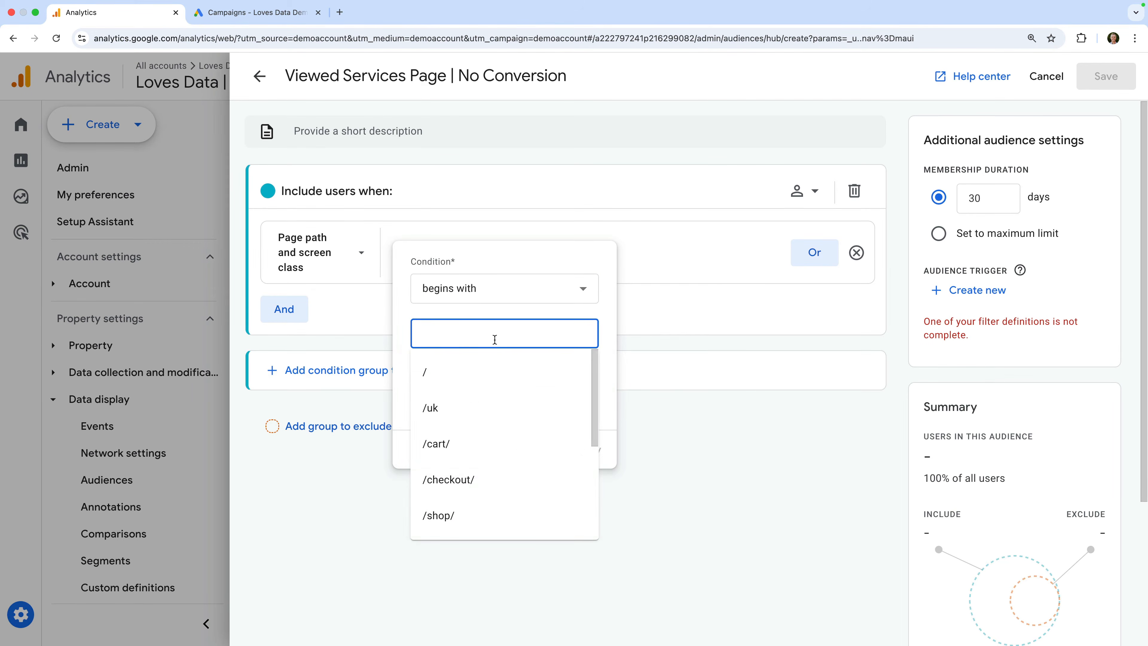
text(/services/)
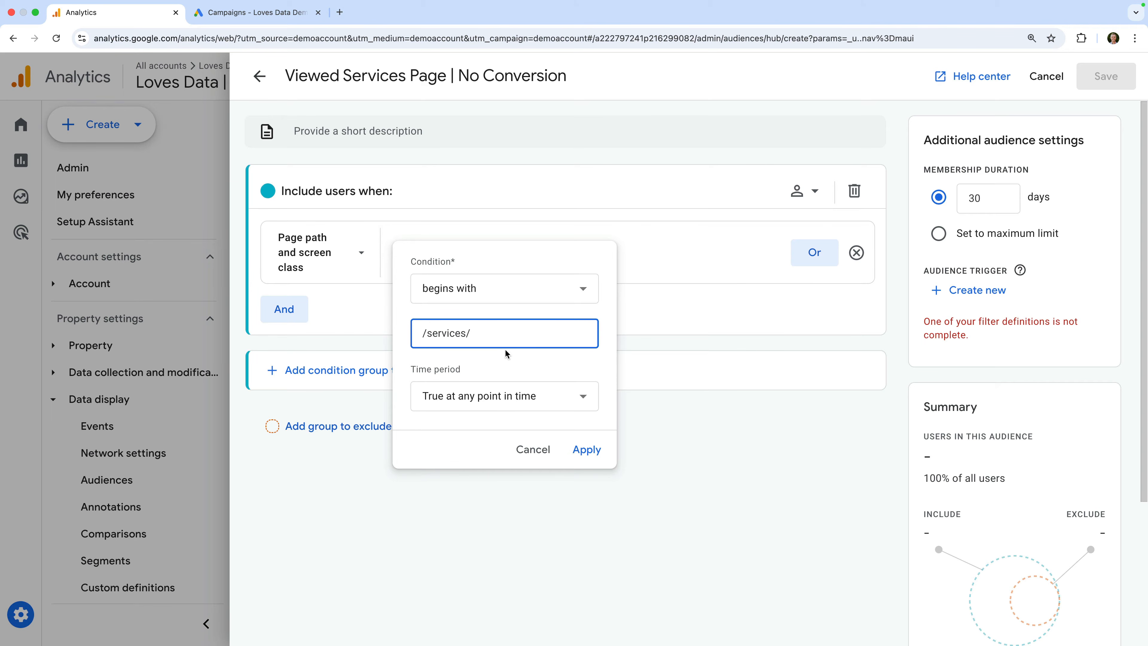
click(511, 358)
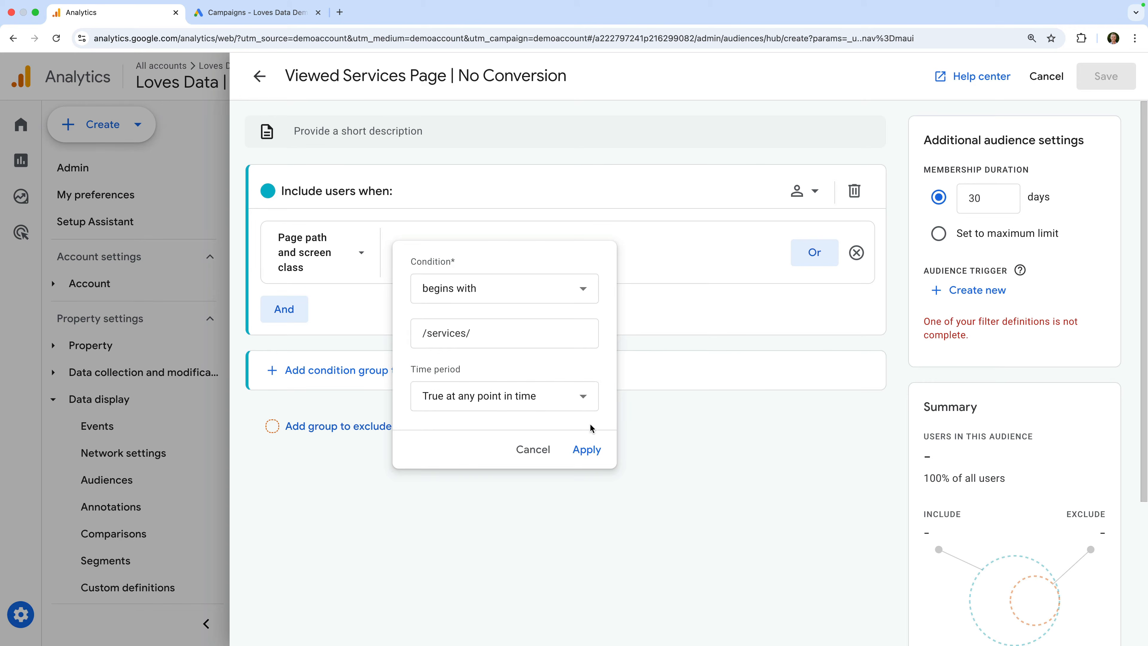
click(586, 450)
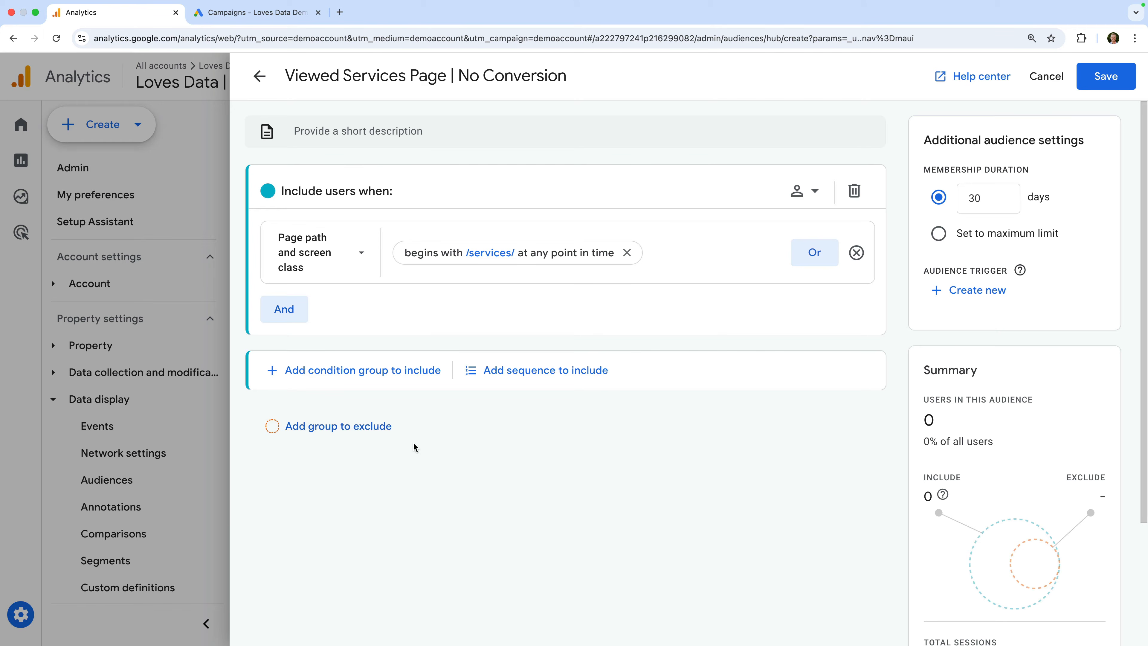
- Add an exclusion group and set it to exclude matching users from the audience permanently
click(381, 437)
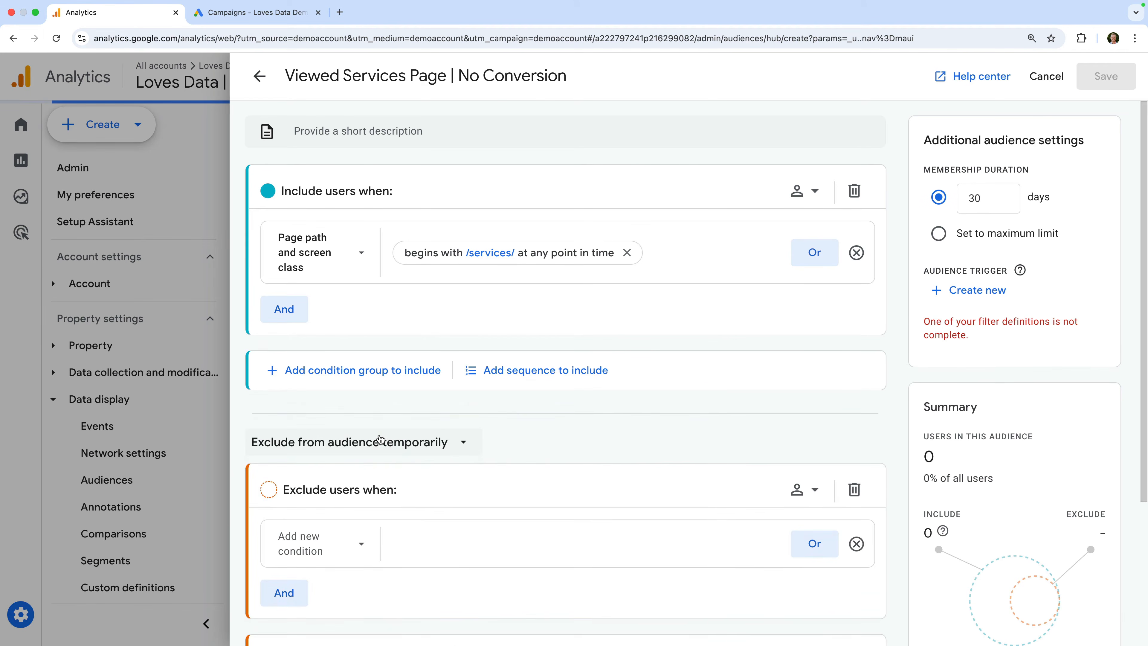
scroll(381, 439, down, 3)
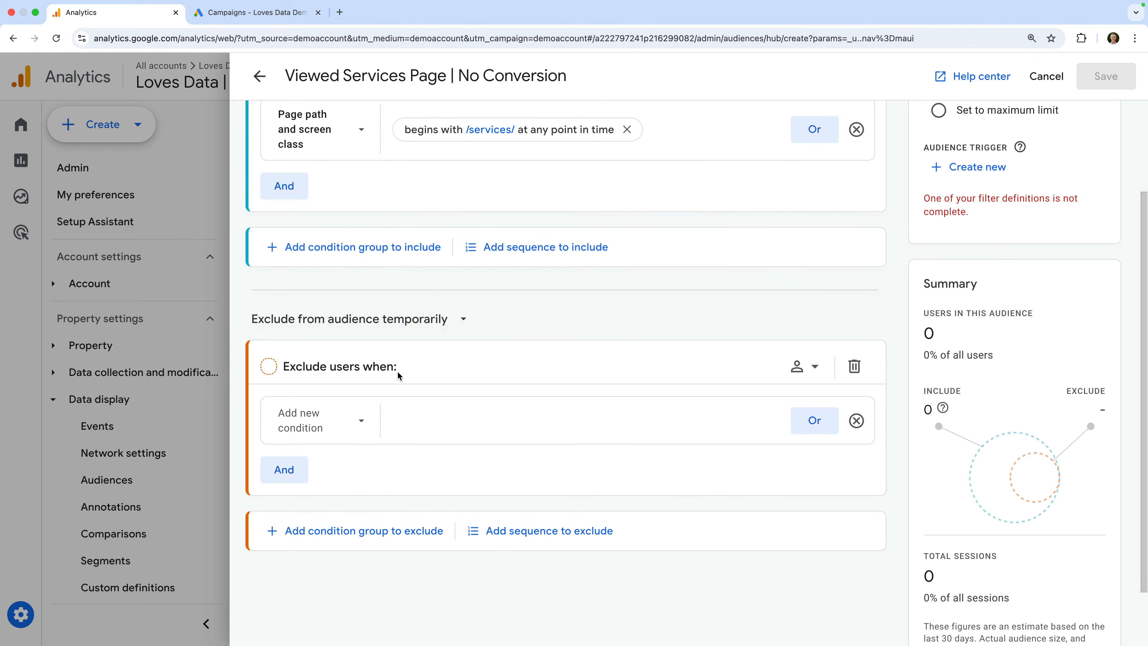
click(412, 330)
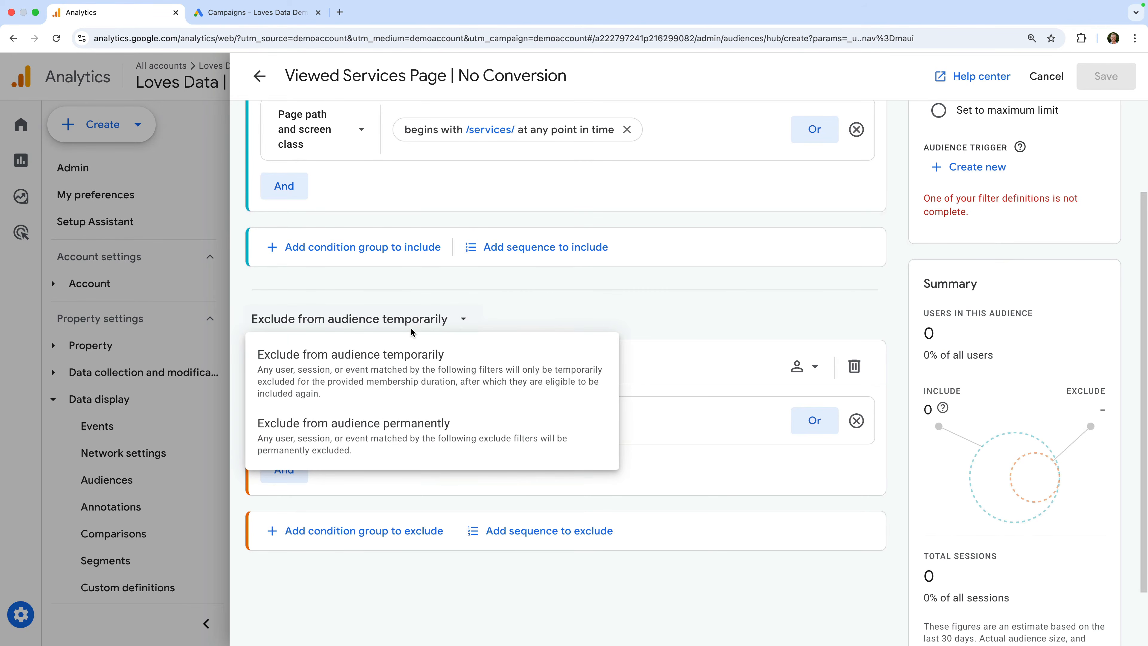
click(410, 442)
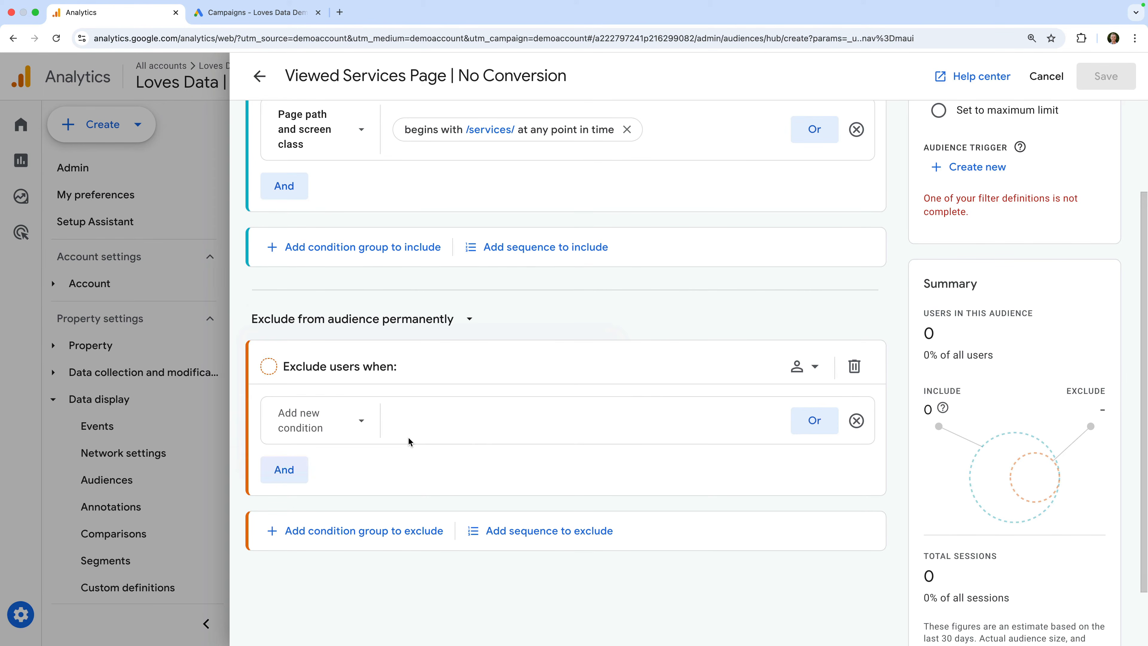
- Exclude users with the generate_lead event and save the audience
click(352, 428)
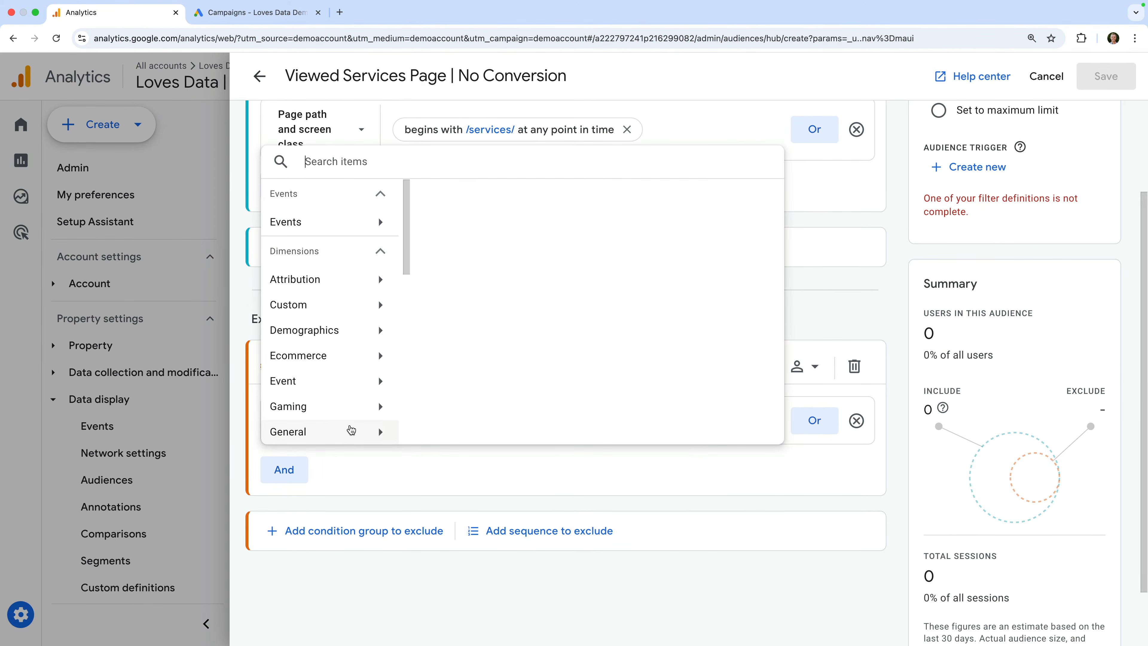
text(gene)
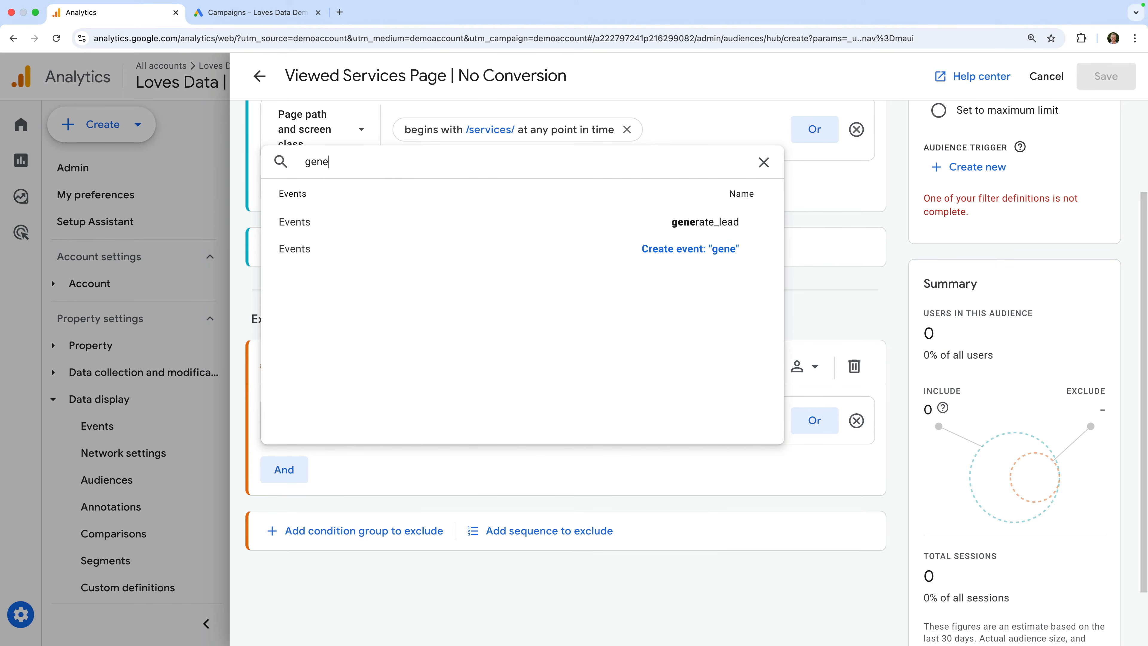
text(rate_lead)
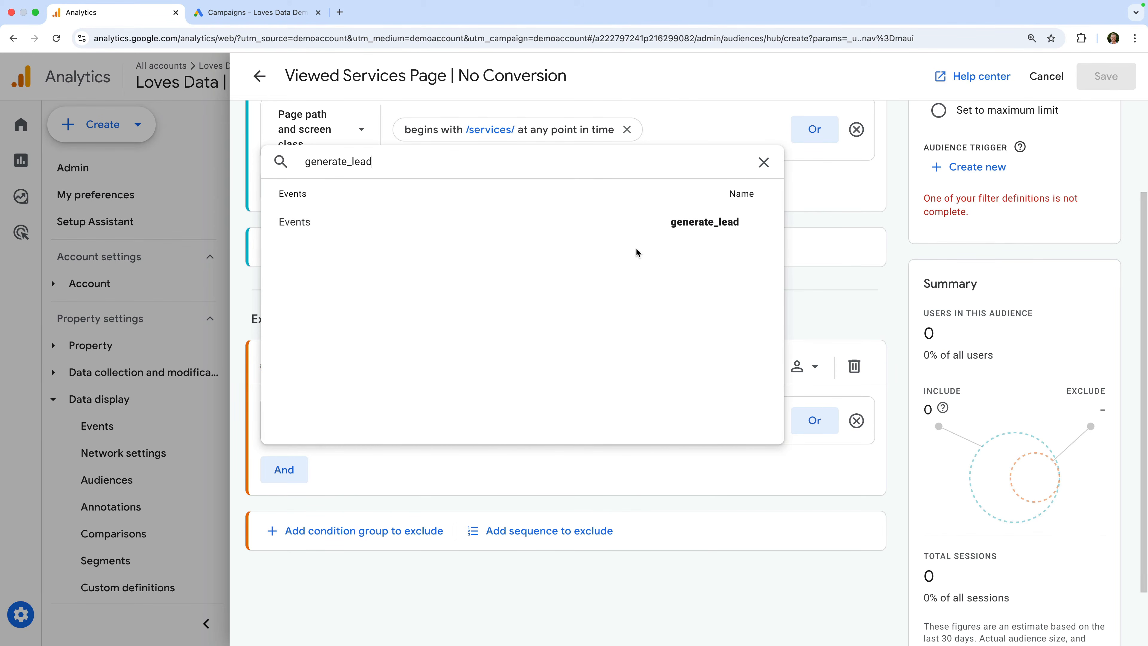
click(660, 222)
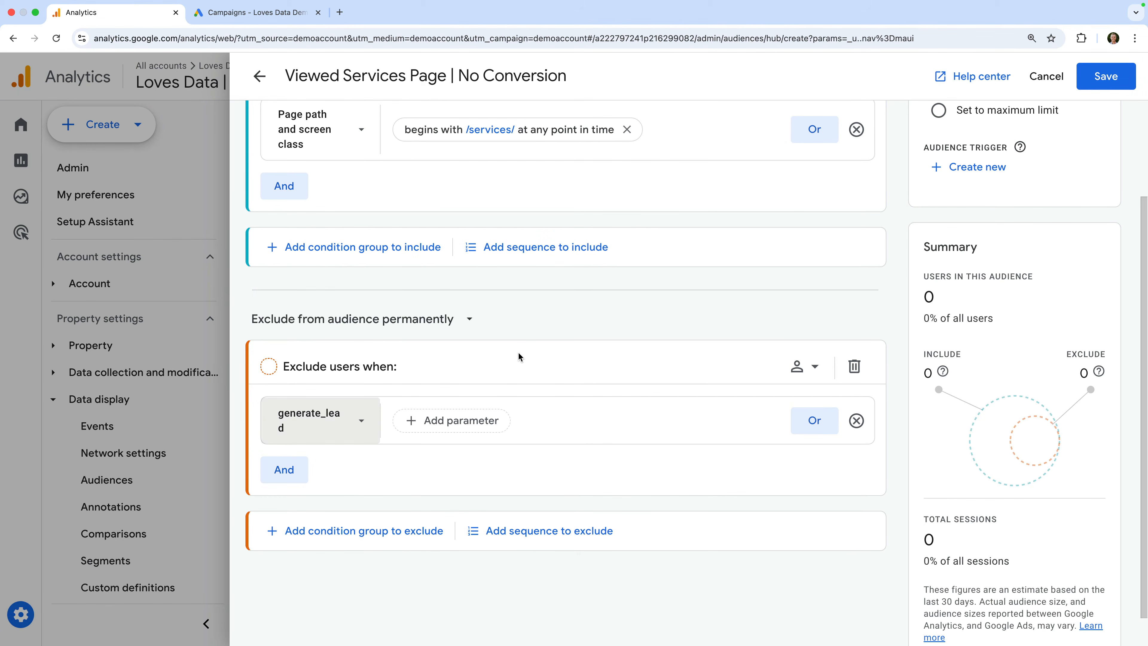
scroll(518, 352, up, 3)
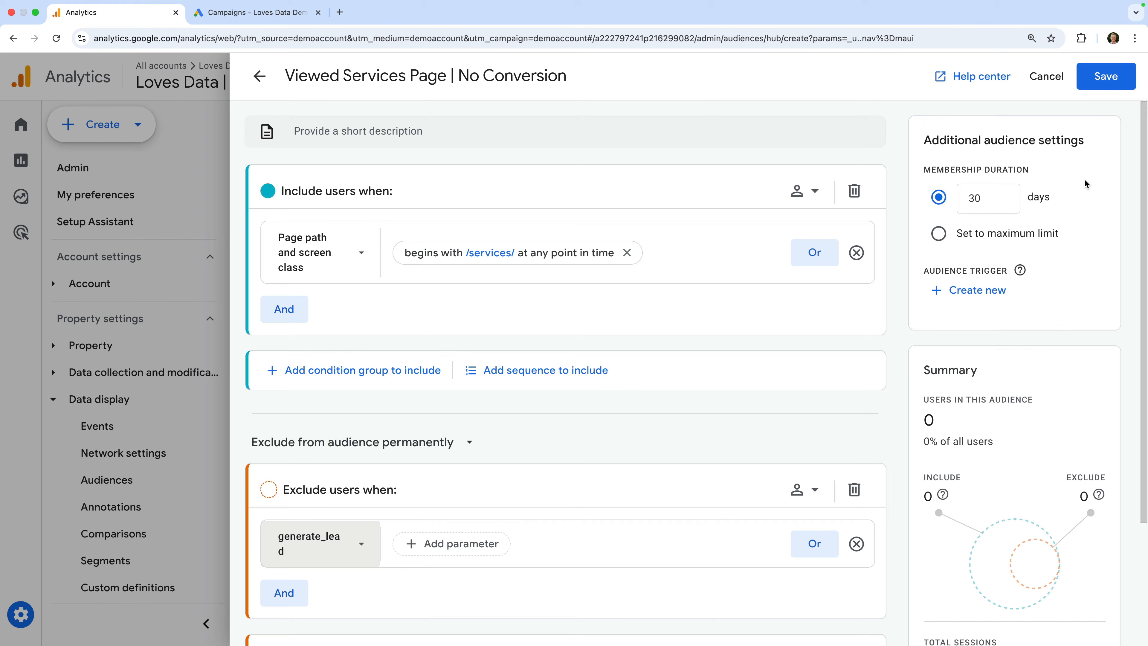
click(1104, 80)
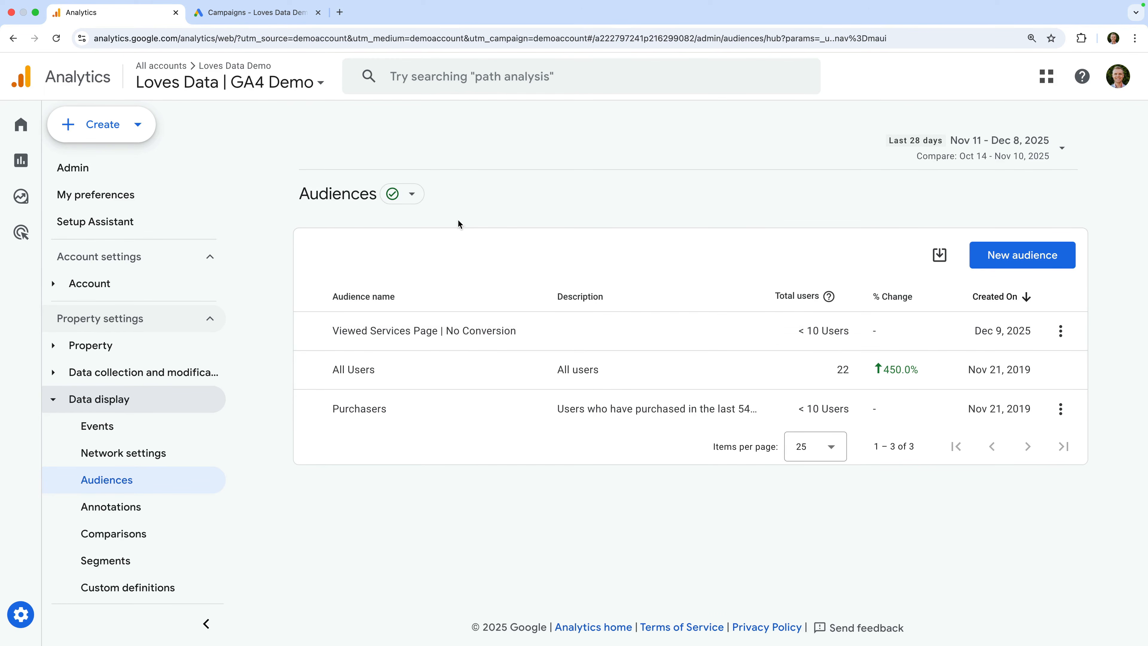
- Switch to Google Ads and open the Audience manager from the shared library tools
click(280, 15)
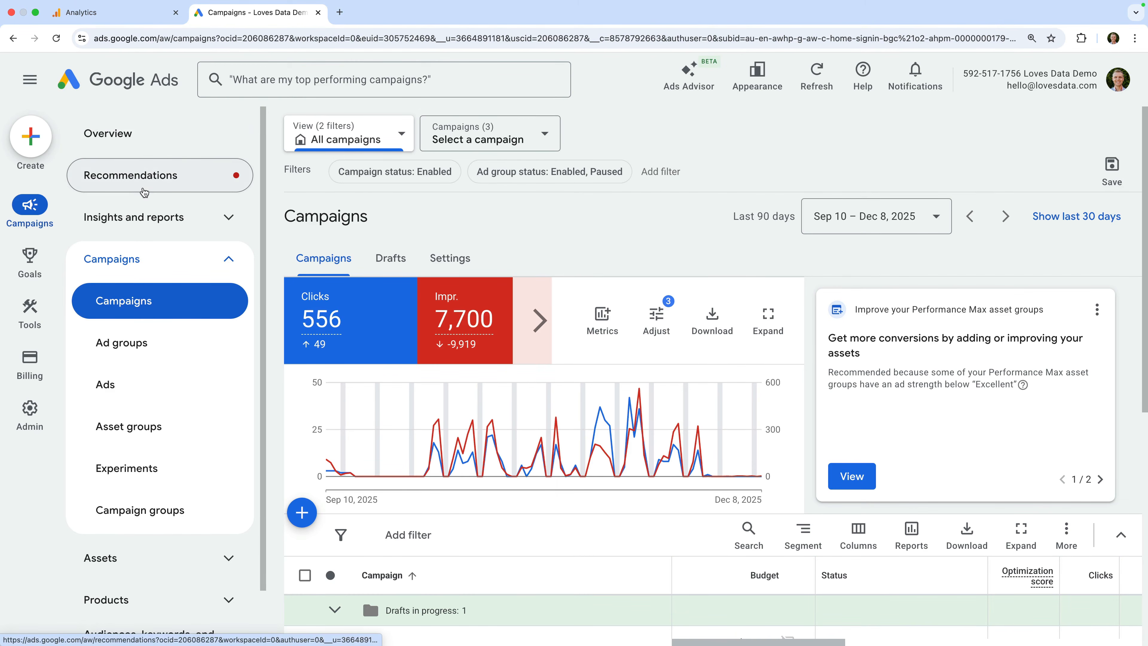
mouse_move(22, 320)
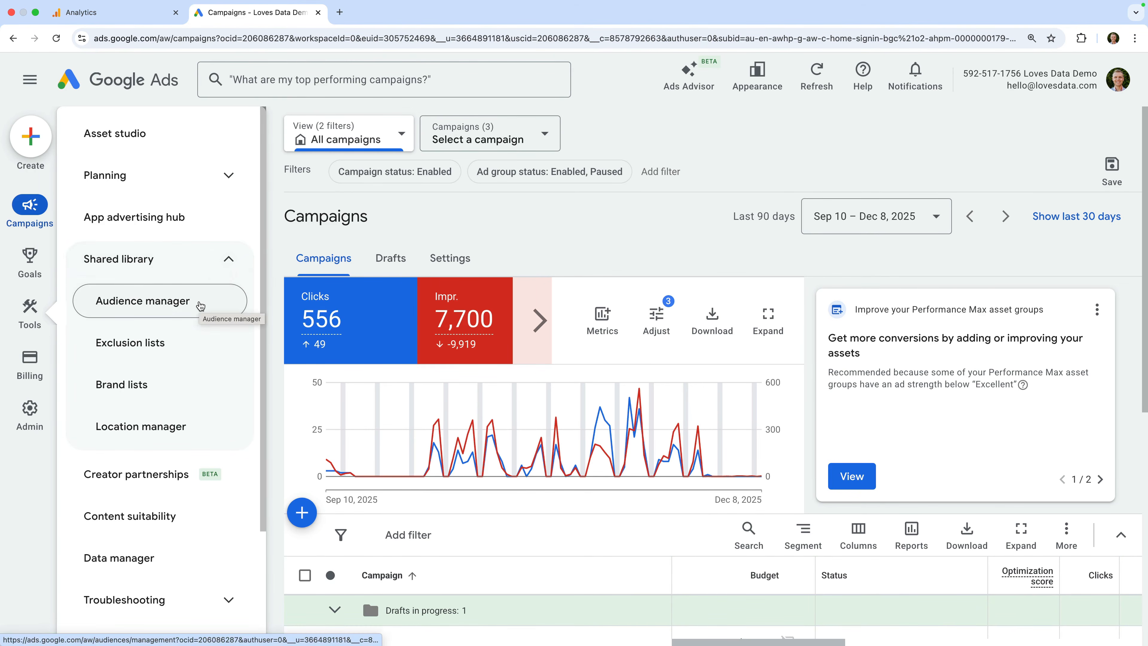
click(201, 306)
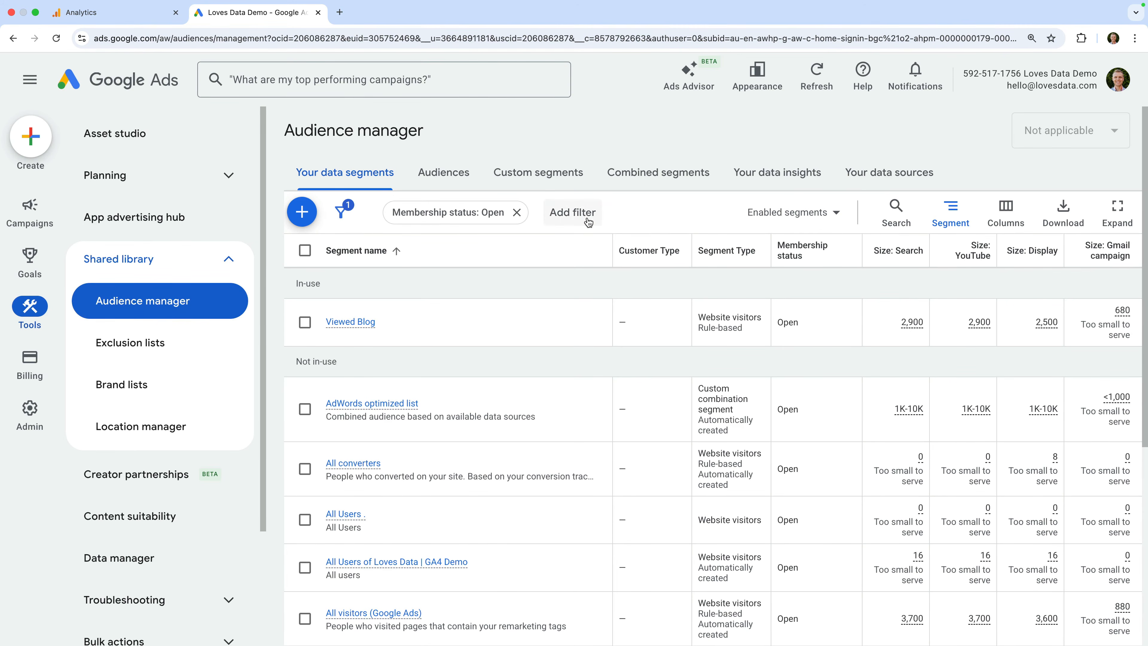
- Filter the data segments by source Google Analytics (GA4)
click(573, 212)
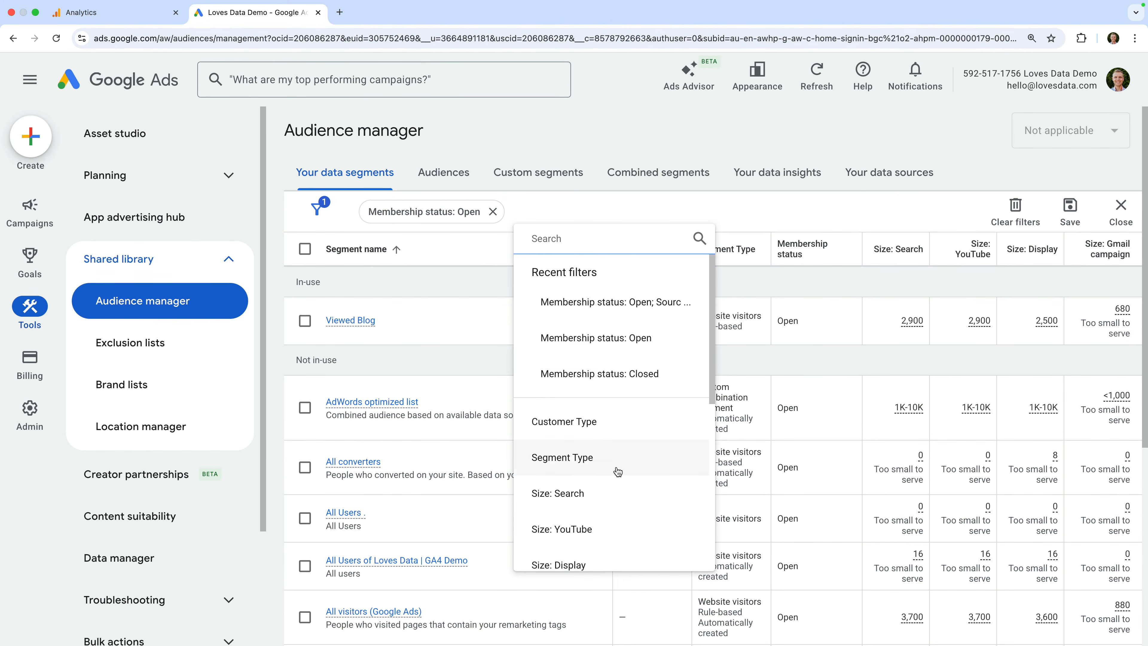
scroll(616, 469, down, 5)
scroll(618, 469, down, 1)
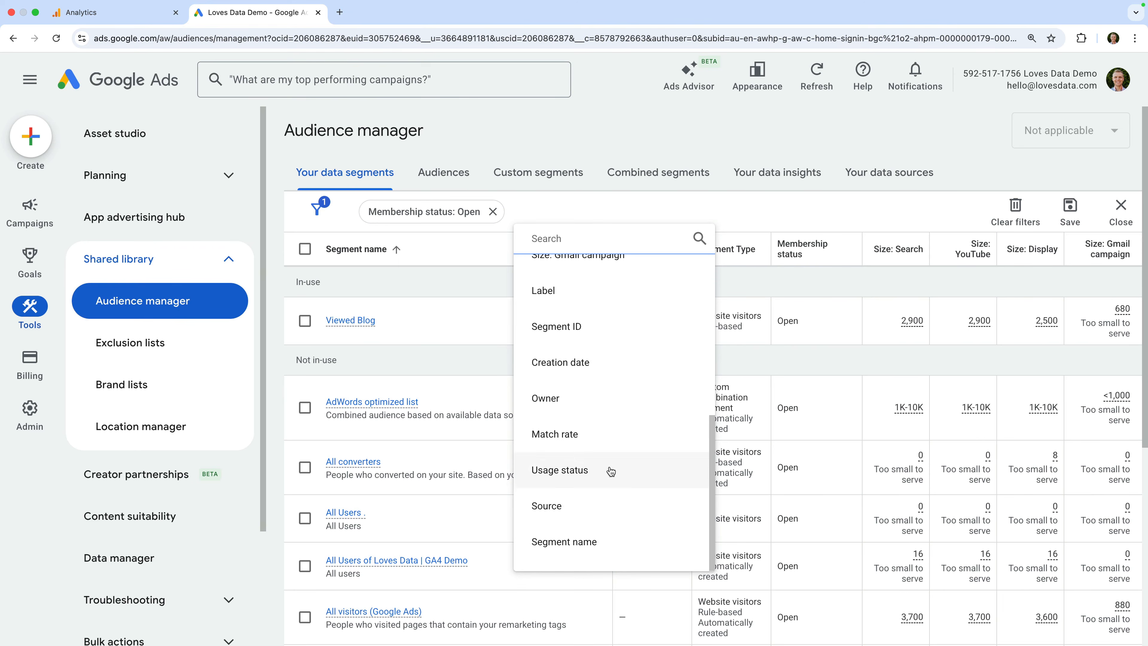
click(547, 506)
scroll(548, 511, down, 1)
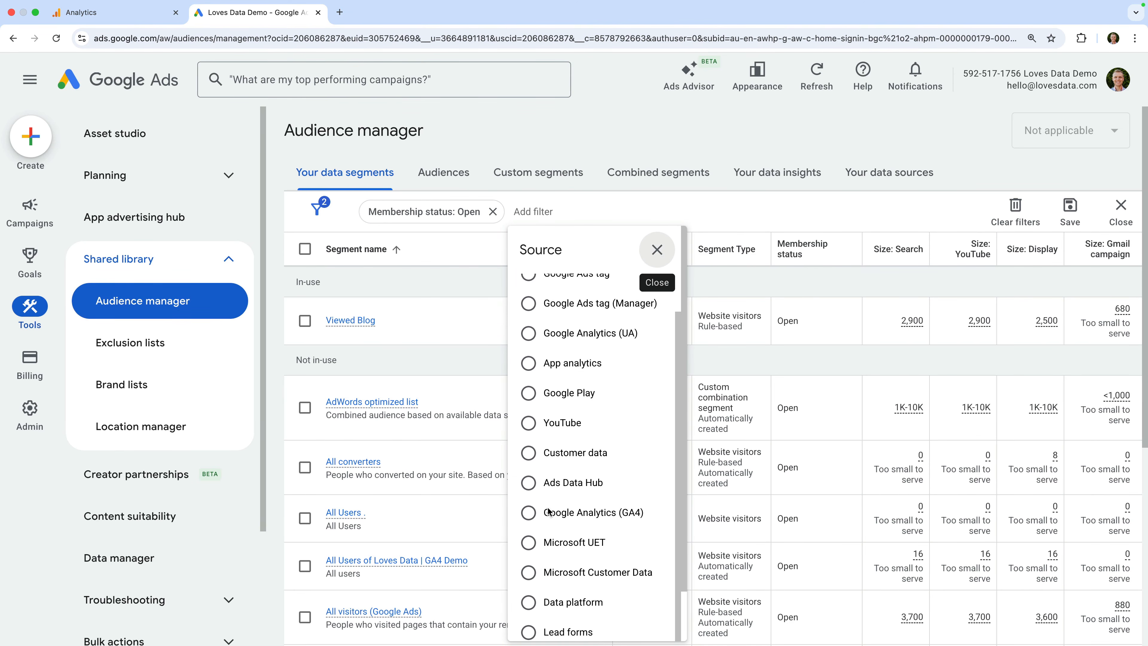
click(528, 513)
scroll(528, 516, down, 2)
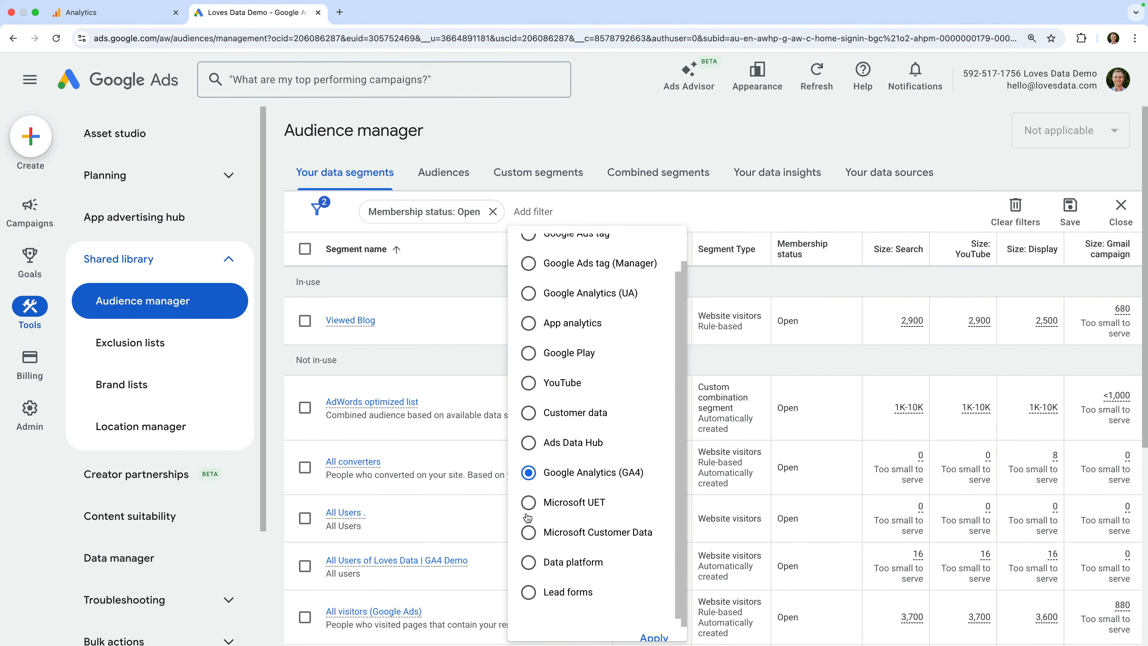
click(652, 622)
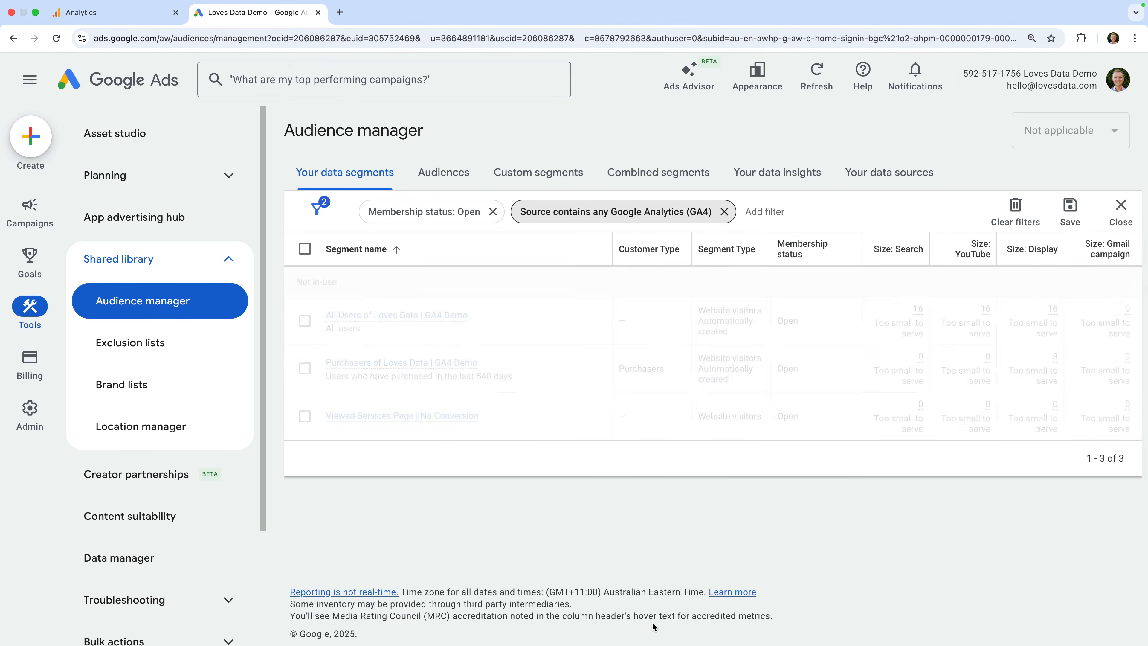